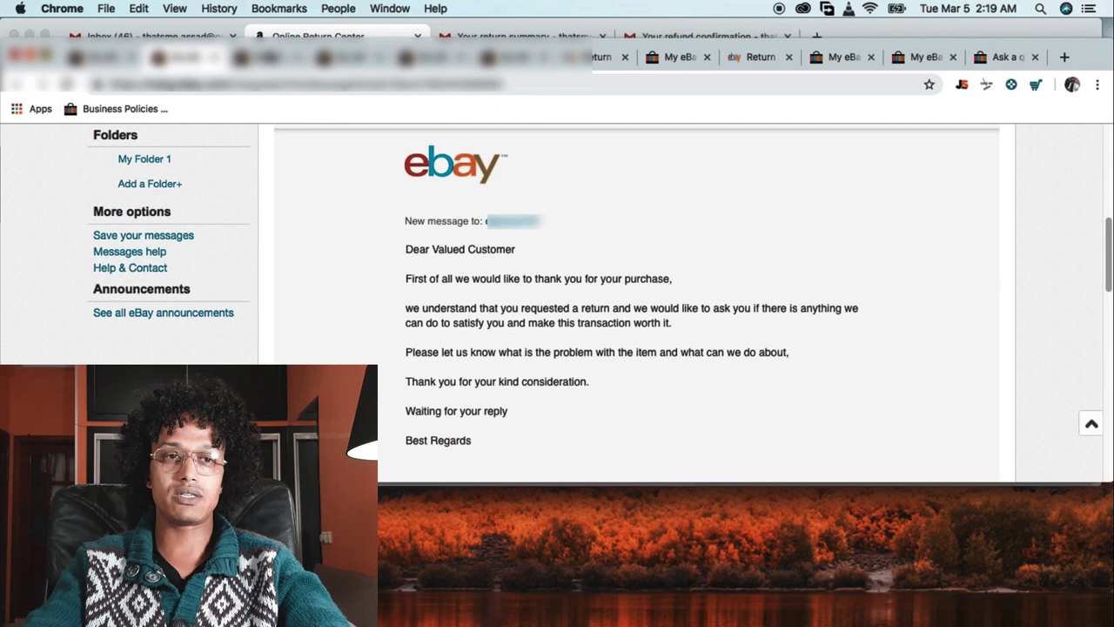
Read the buyer's broken-head complaint, the seller's photo request, and the buyer's reply with the photo.
click(313, 57)
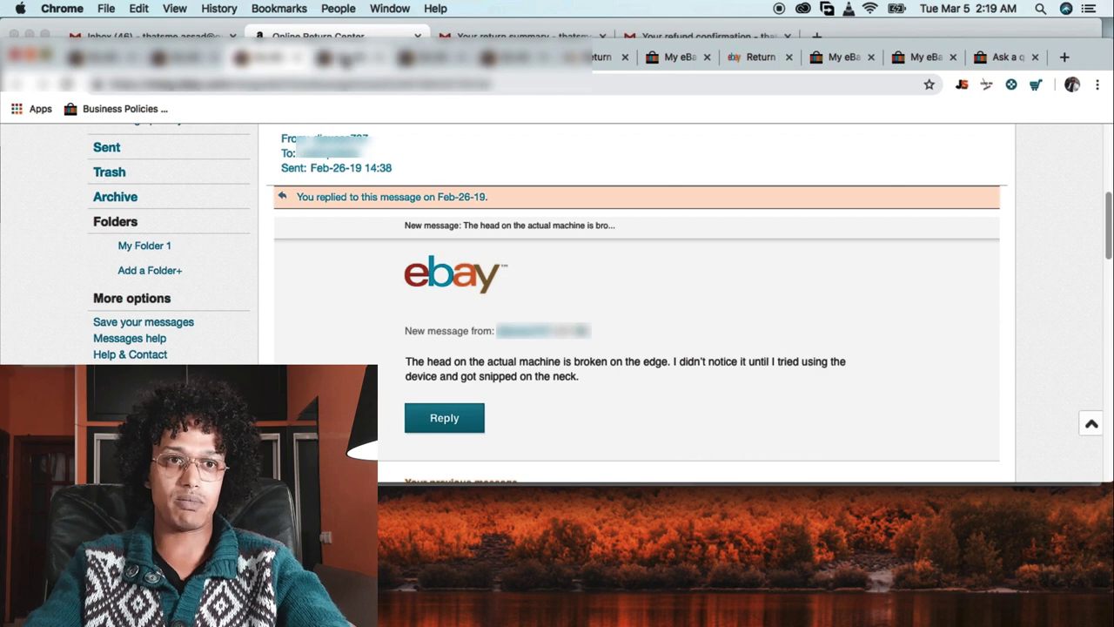
click(344, 59)
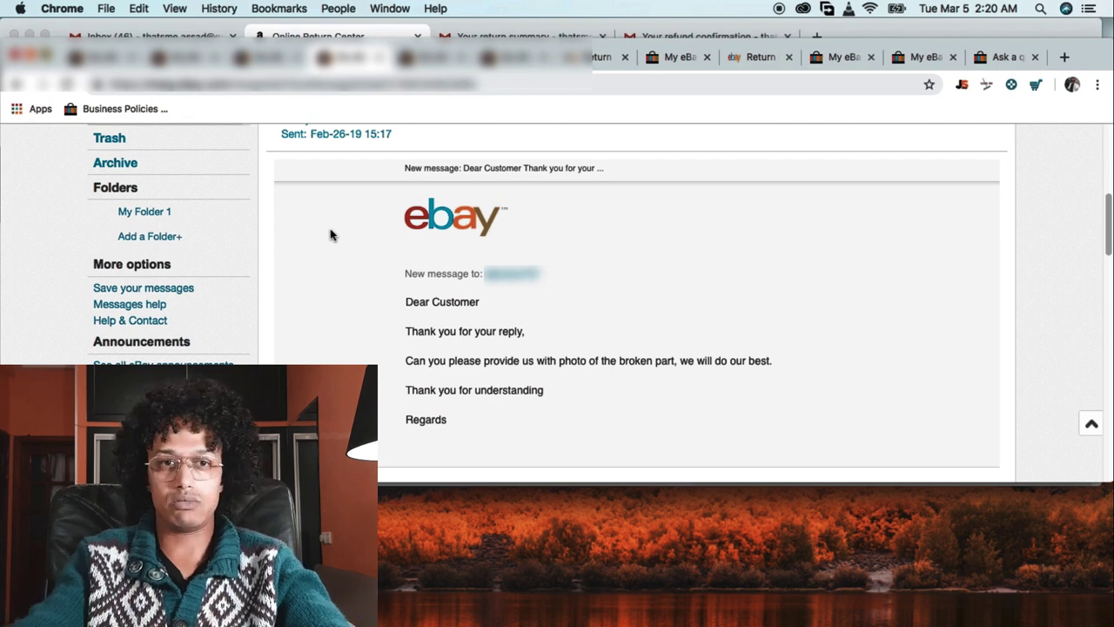
click(424, 58)
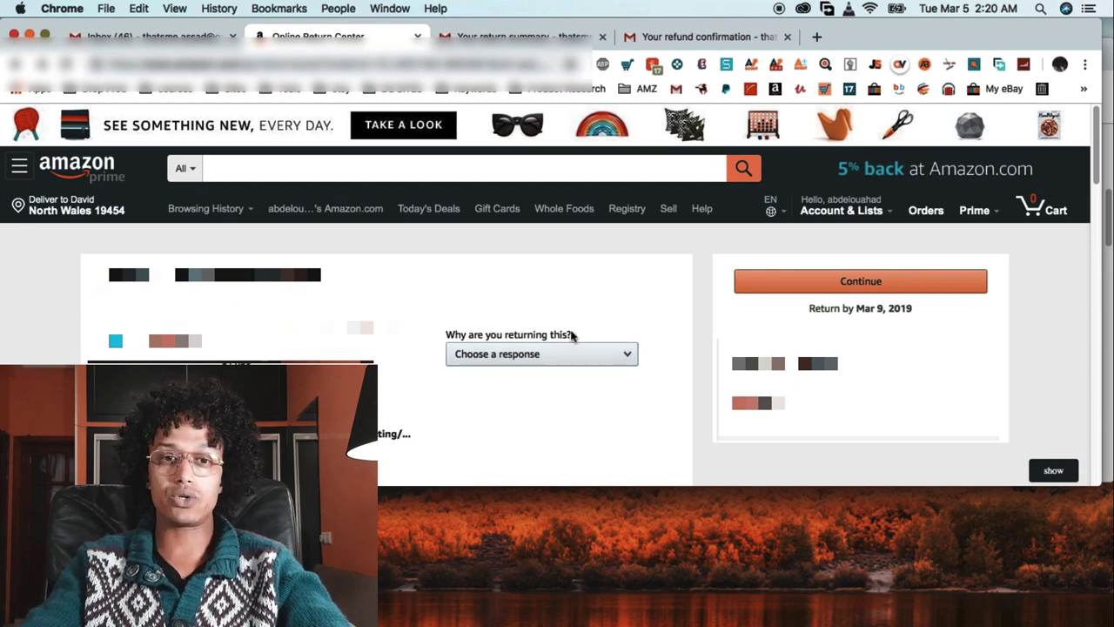
Choose 'Item defective or doesn't work' as the Amazon return reason and comment 'the product is broken from the head'.
click(608, 359)
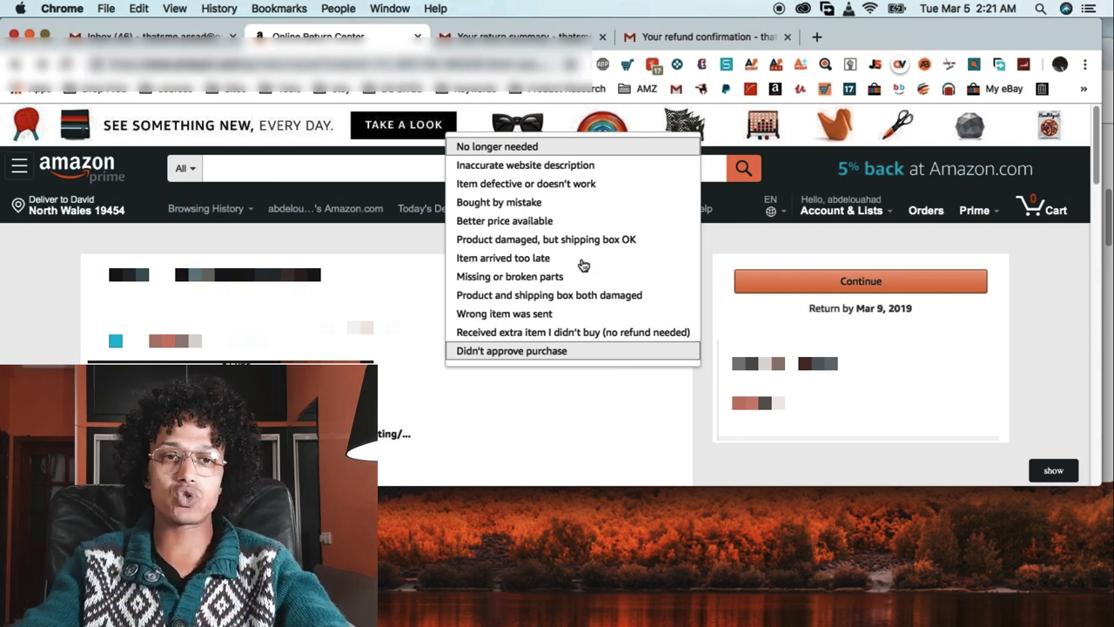
click(484, 186)
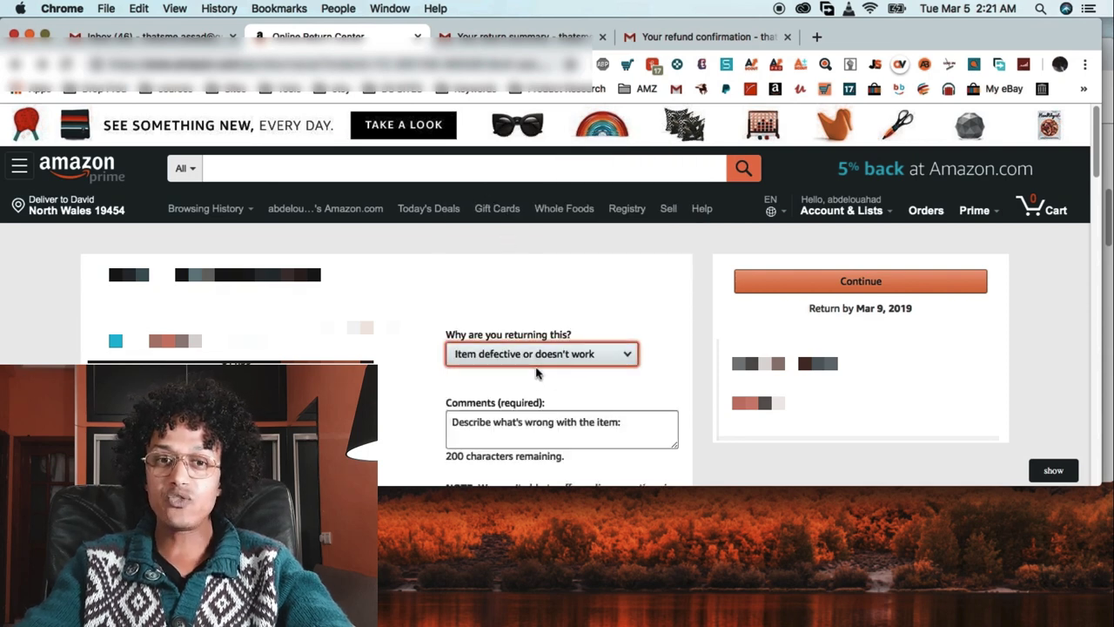
click(571, 425)
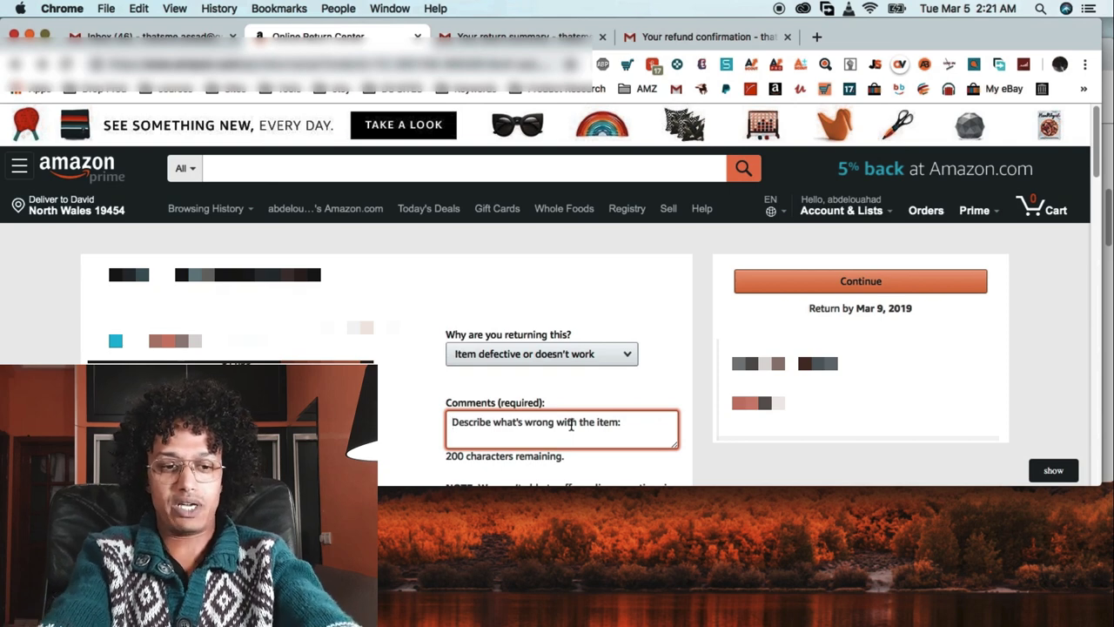
text(the )
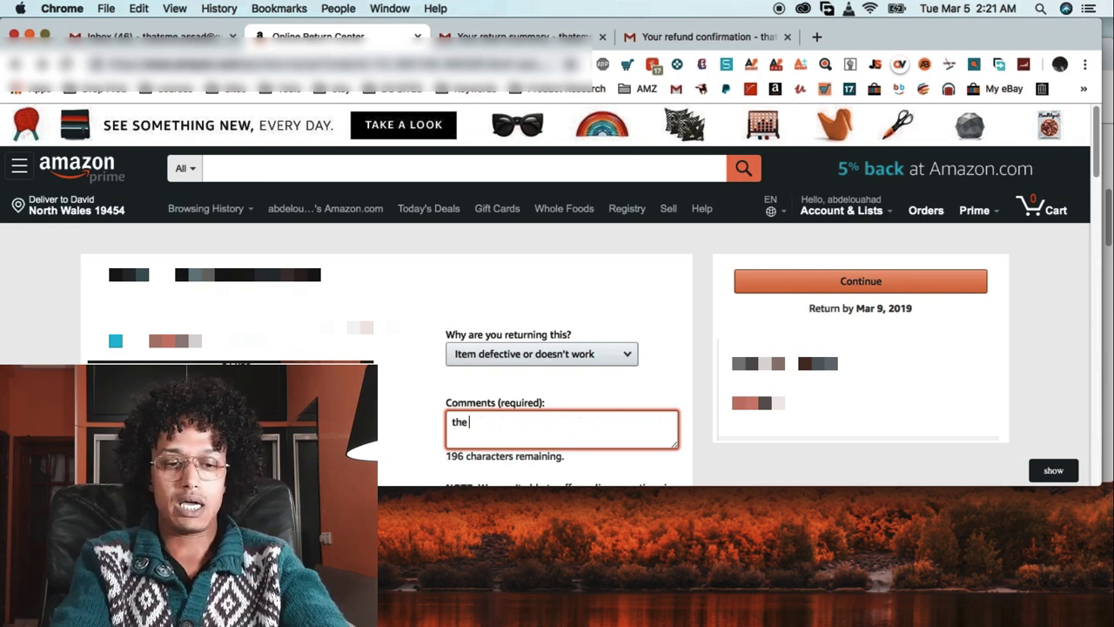
text(produc)
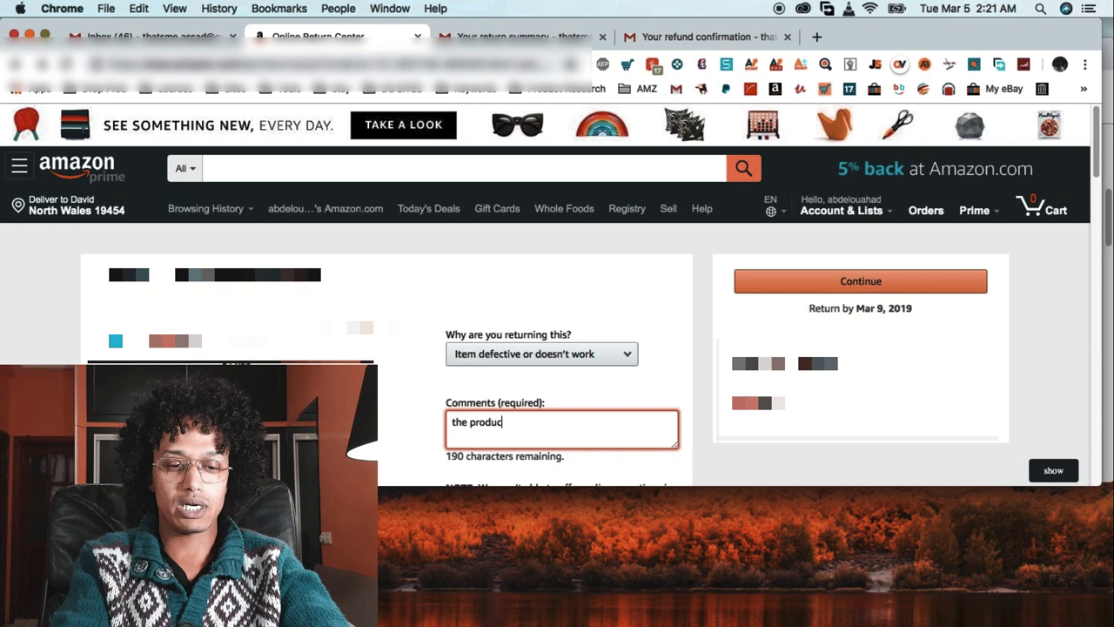
text(t is be)
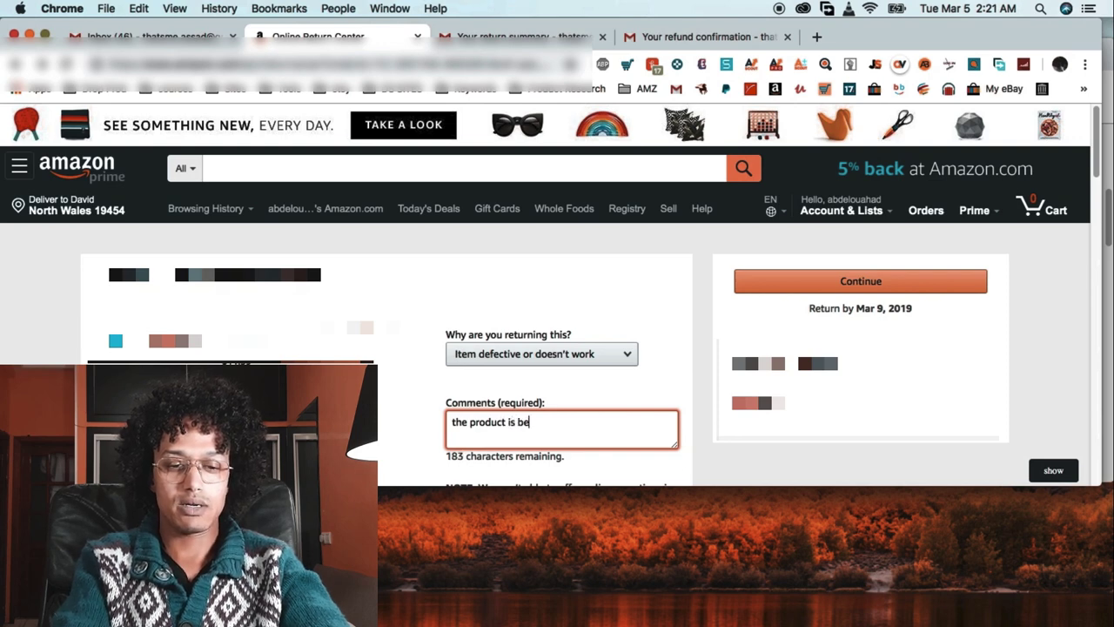
key(BackSpace)
text(ro)
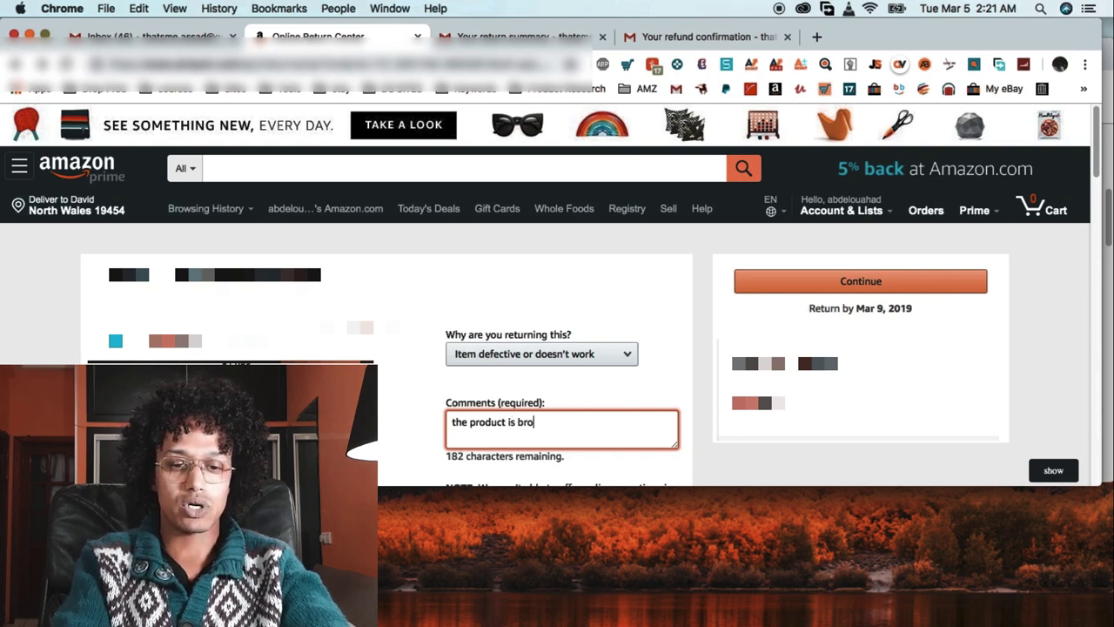
text(ken fo)
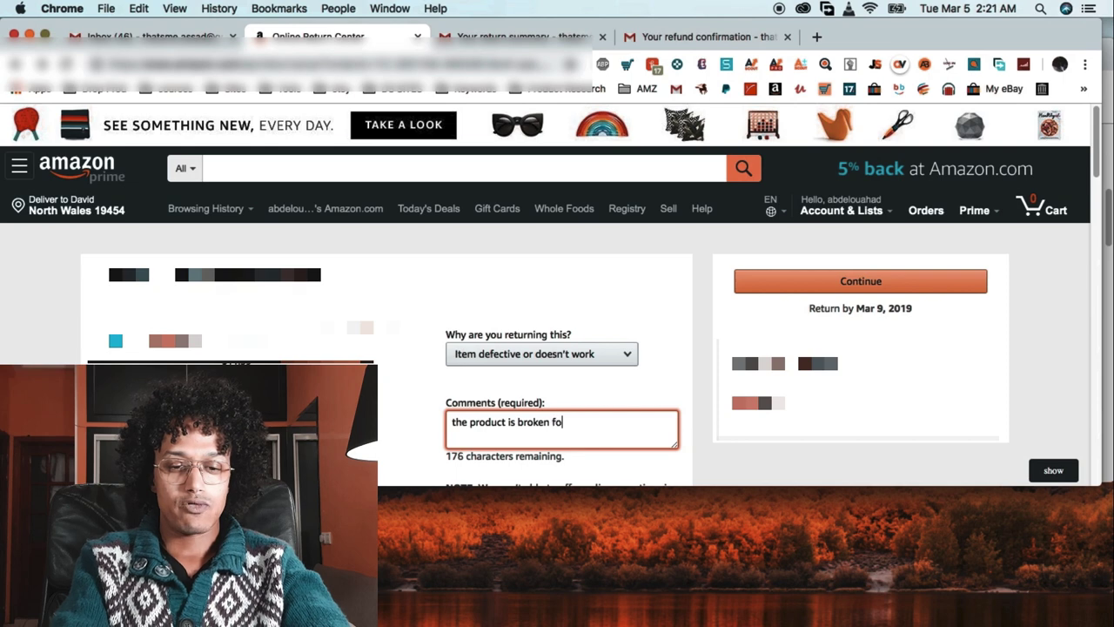
key(BackSpace)
text(rom t)
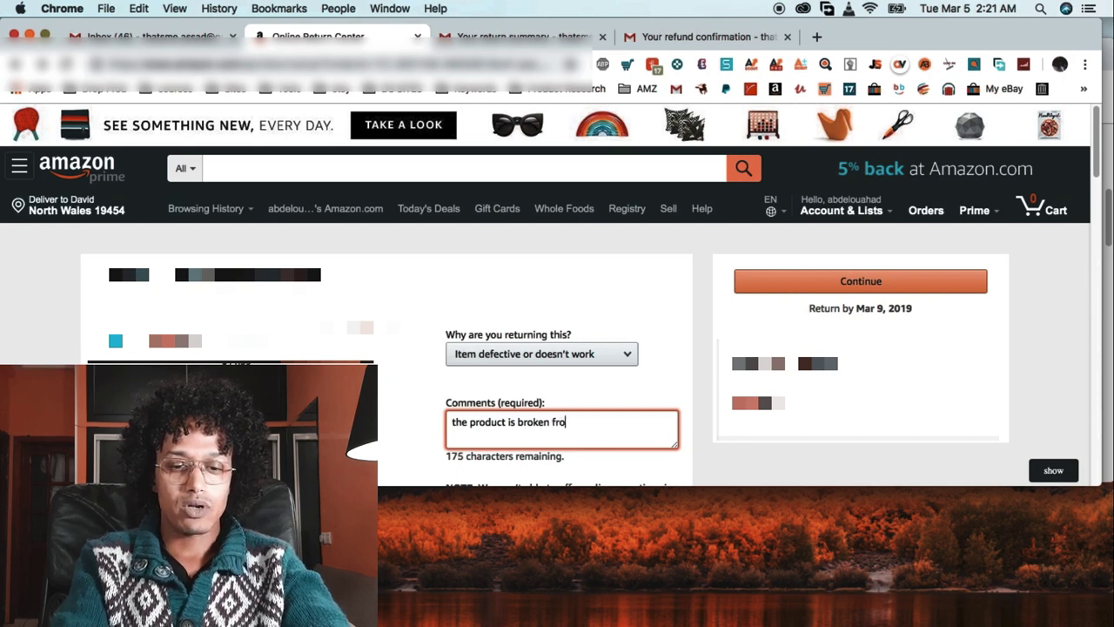
text(he head)
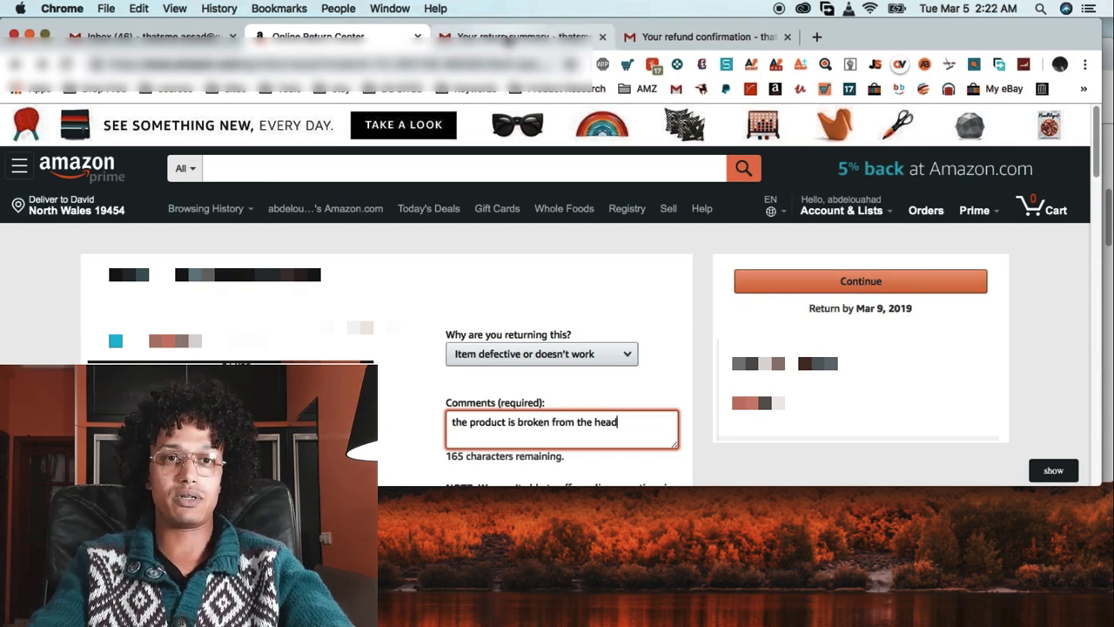
Review the 'Your return summary' email in Gmail confirming the accepted Amazon return and its return code.
click(513, 36)
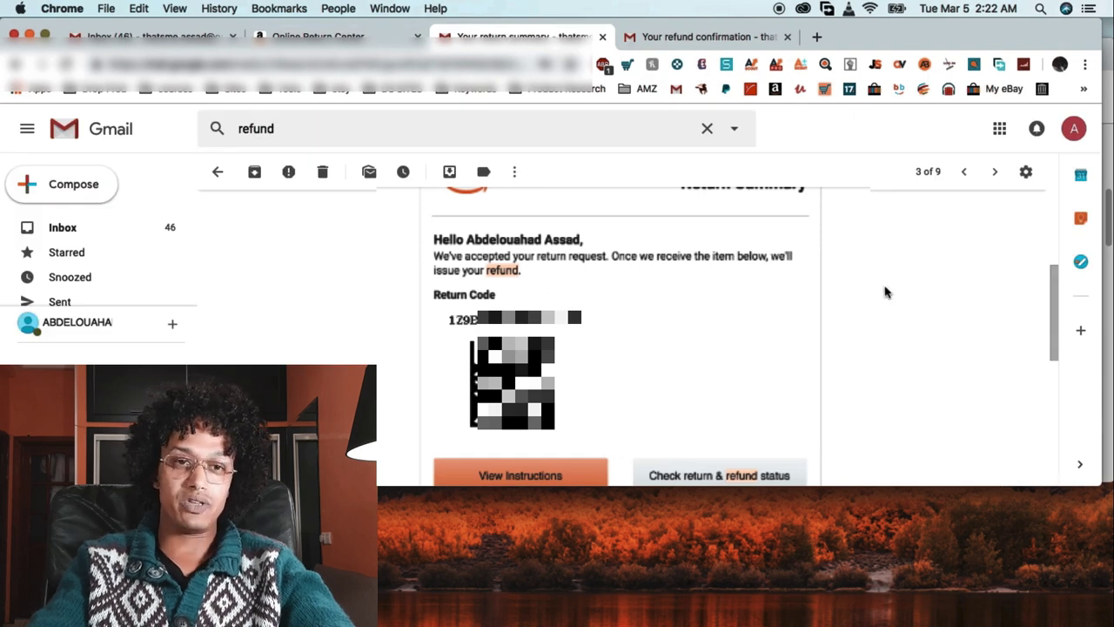
scroll(885, 292, up, 1)
scroll(885, 292, up, 1)
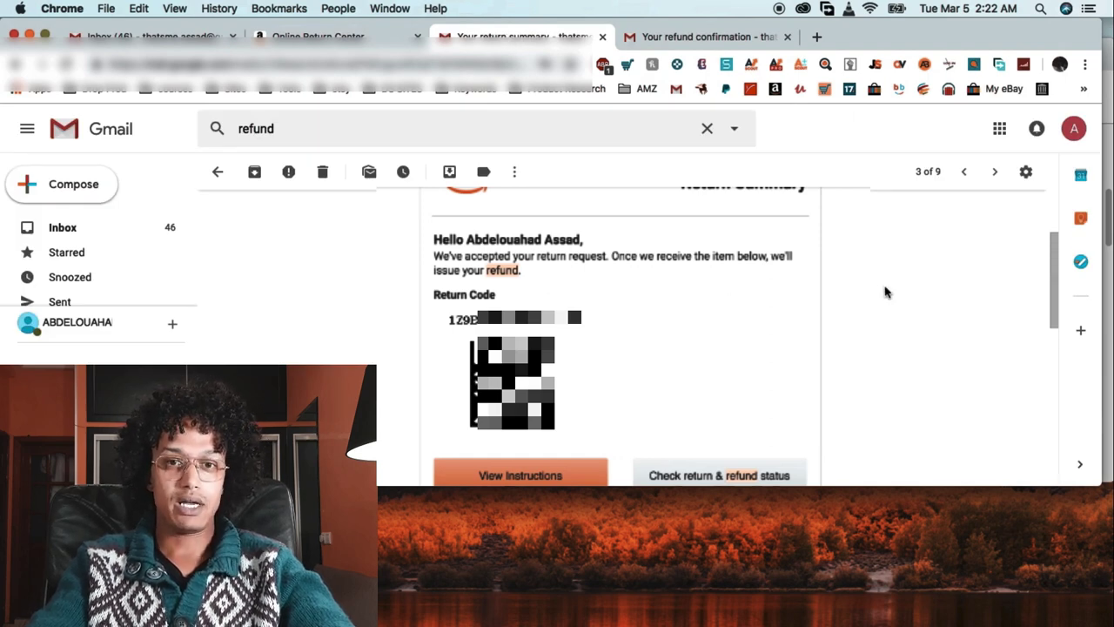
scroll(885, 293, down, 1)
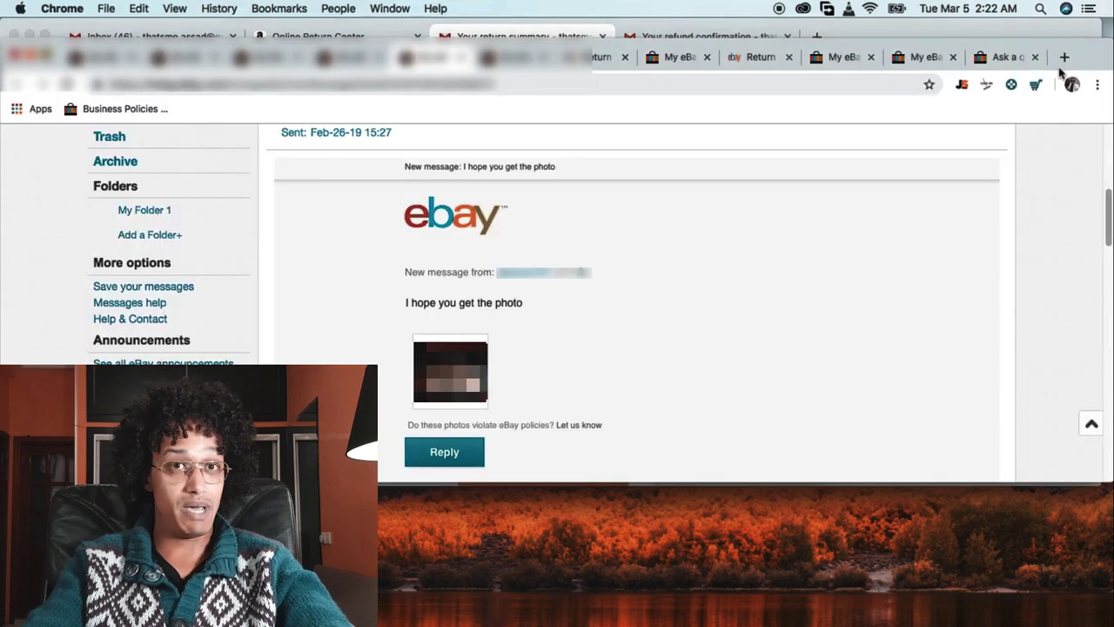
Check eBay's 'You accepted a return' notice and the return-status page showing the item delivered.
click(503, 56)
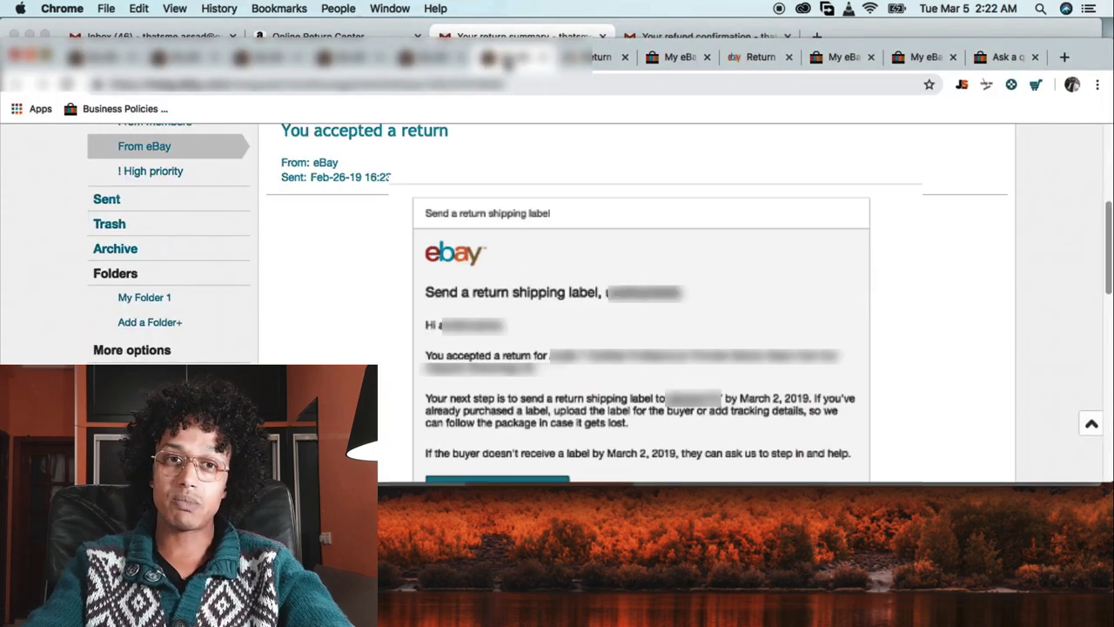
scroll(688, 431, down, 1)
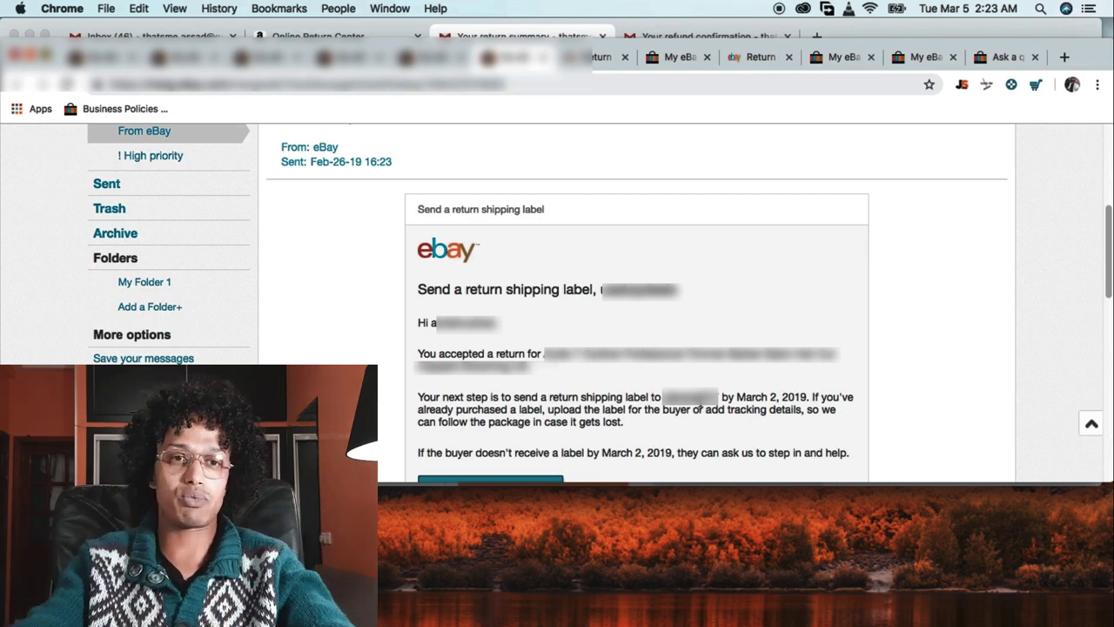
click(598, 57)
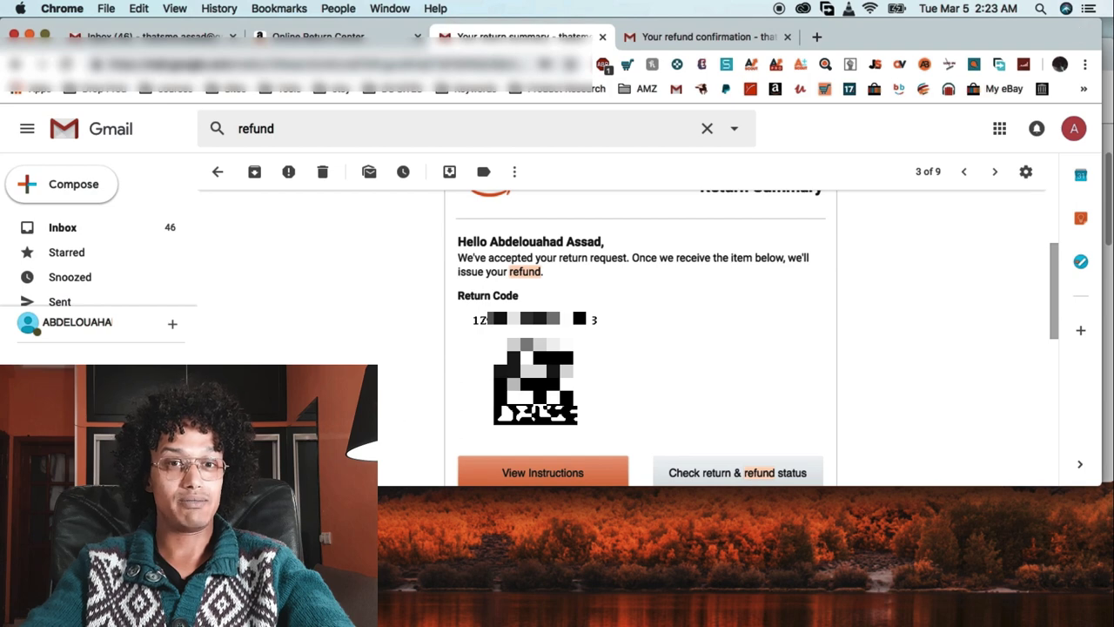
Open Amazon's Refund Confirmation email showing the completed return and $28.21 refund.
click(672, 37)
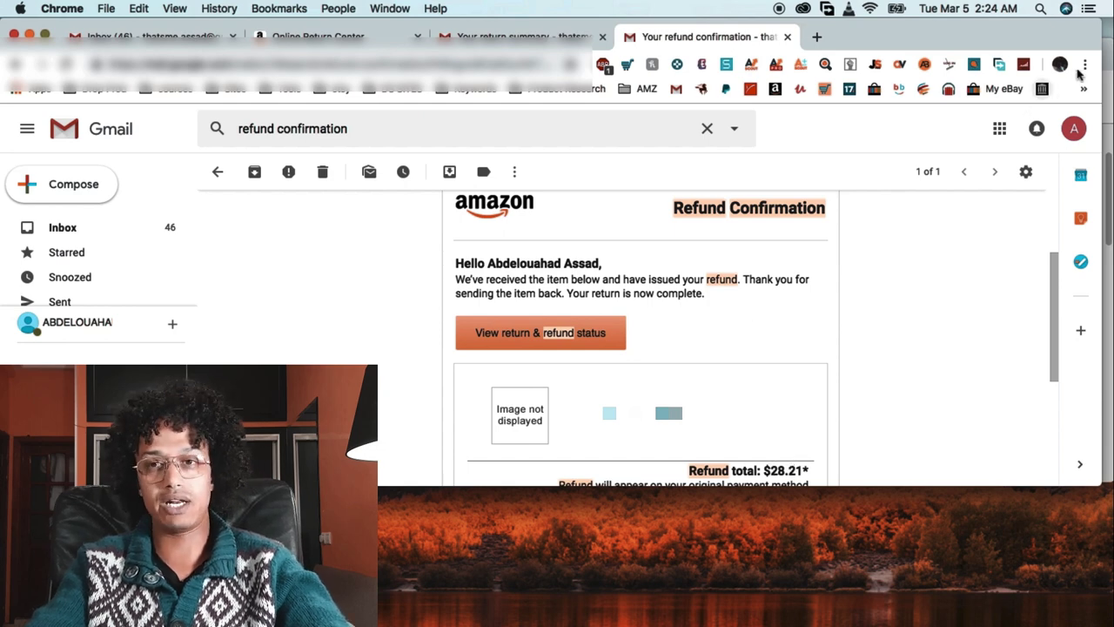
Go through eBay's refund reminders and issue the refund from the March 6, 2019 deadline notice.
click(1108, 54)
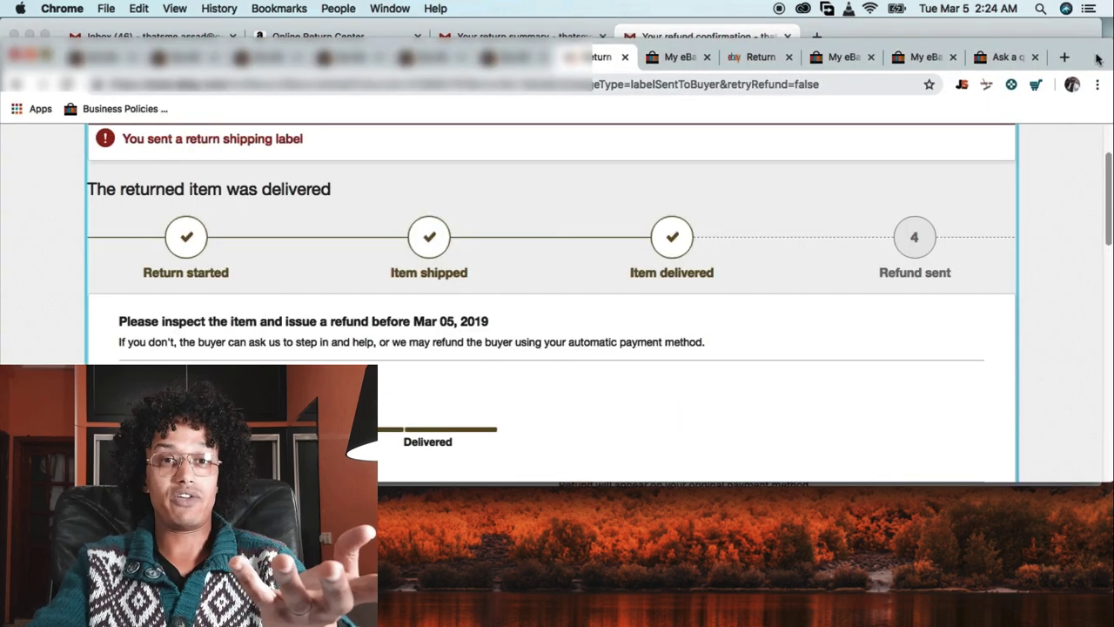
click(656, 58)
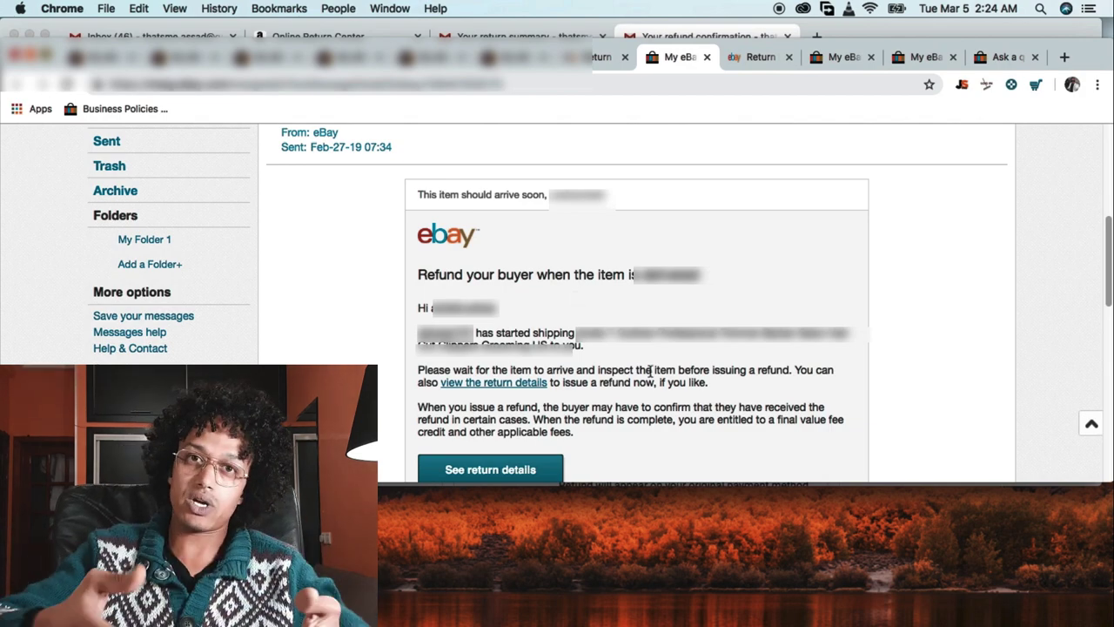
click(764, 57)
click(840, 58)
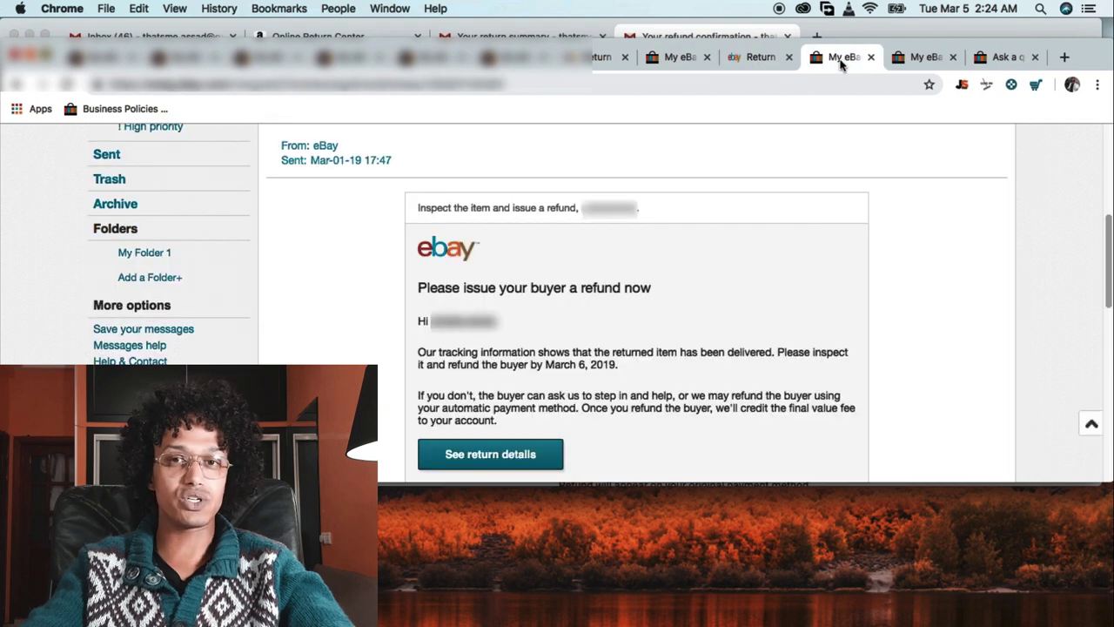
click(922, 56)
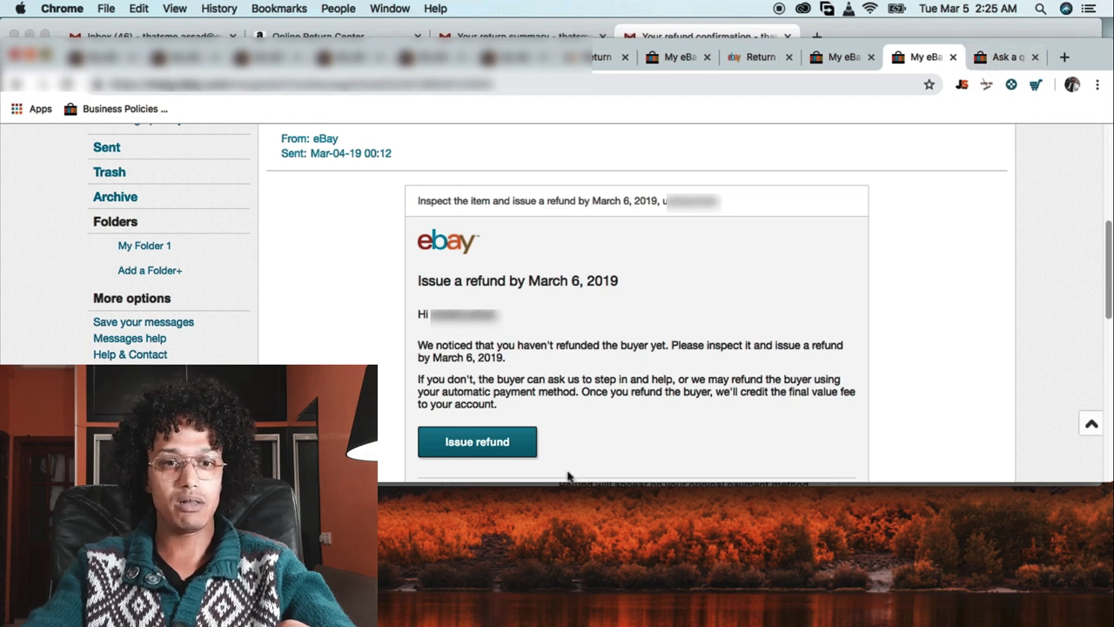
click(488, 442)
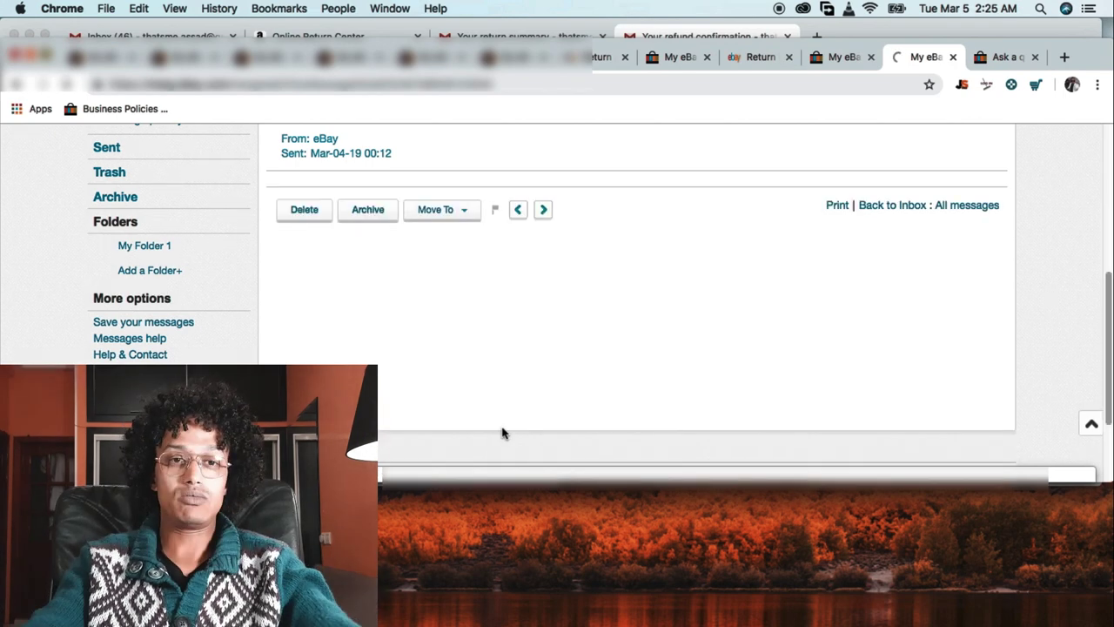
Review the 410-character message to the buyer confirming the full refund and requesting positive feedback.
click(1005, 57)
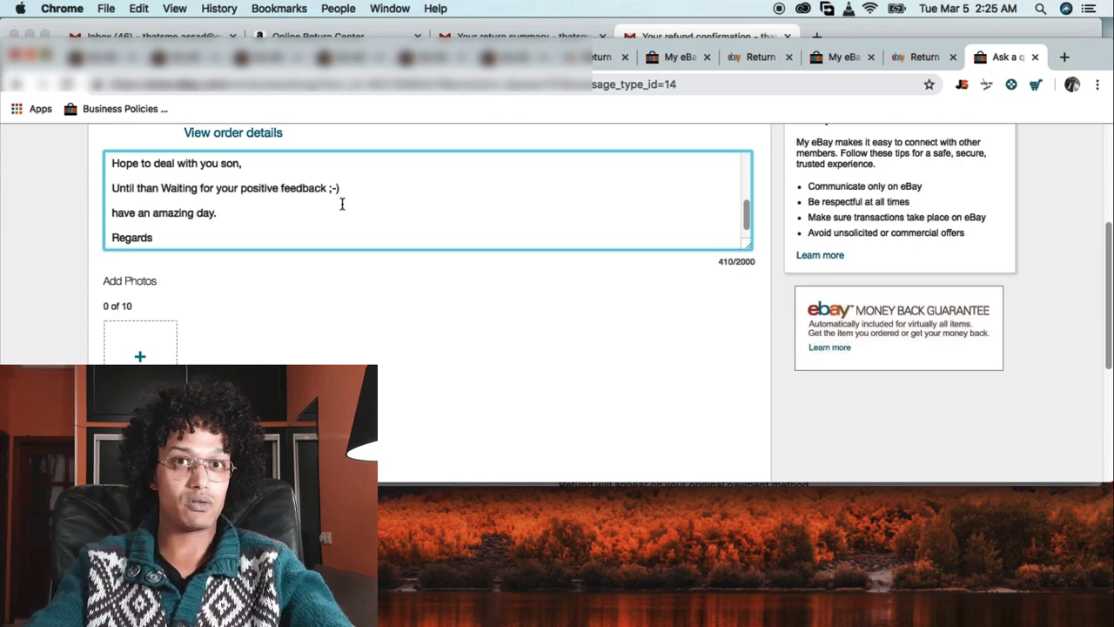
scroll(342, 203, up, 4)
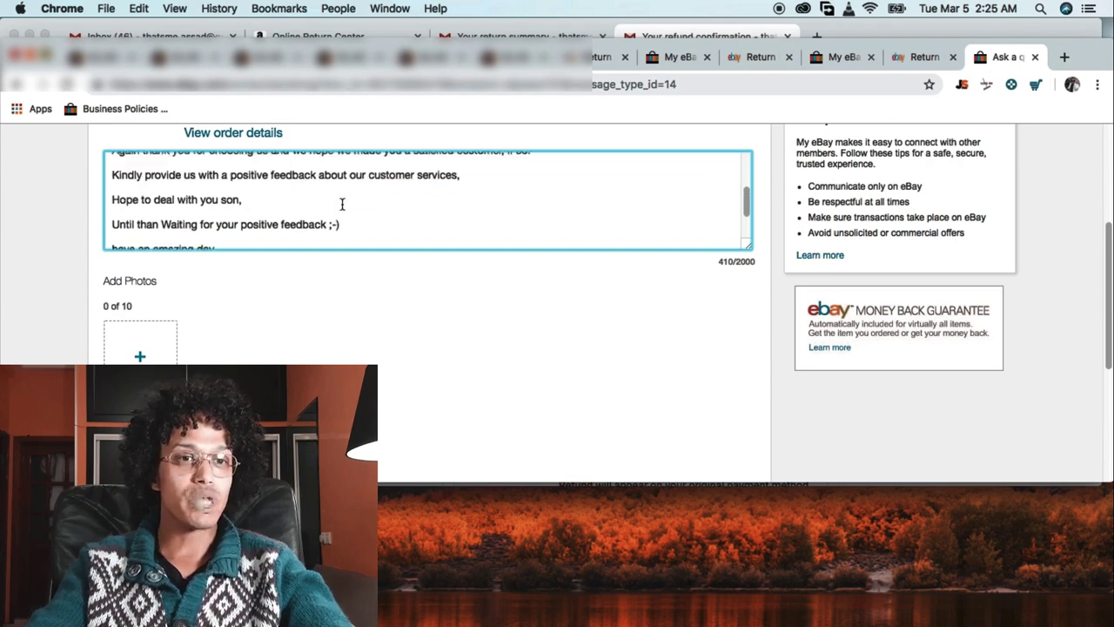
scroll(342, 203, up, 4)
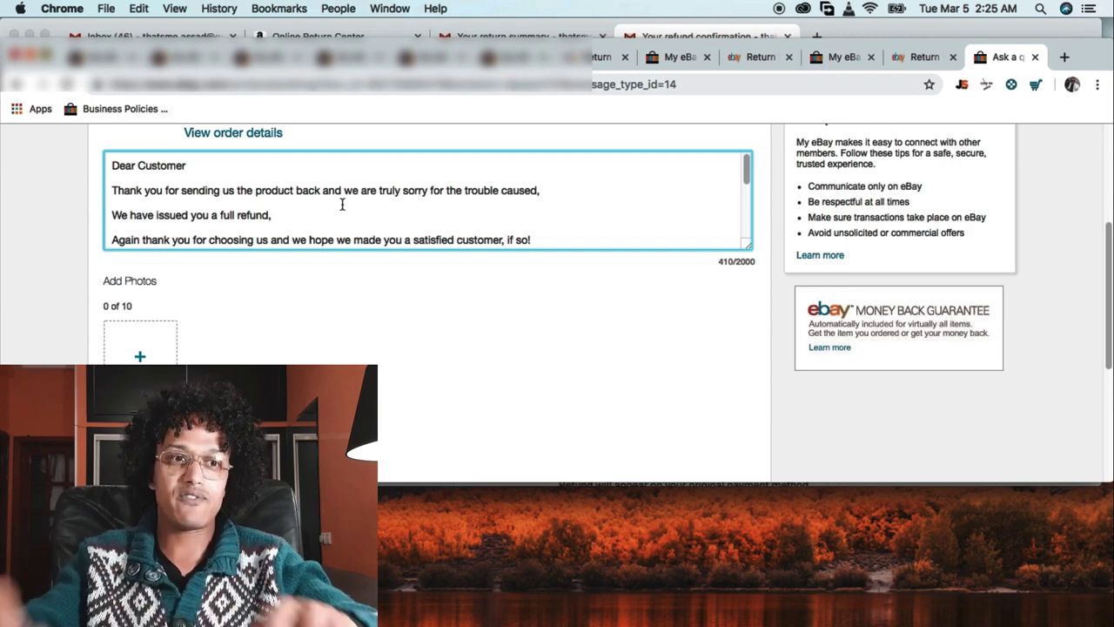
scroll(342, 203, down, 1)
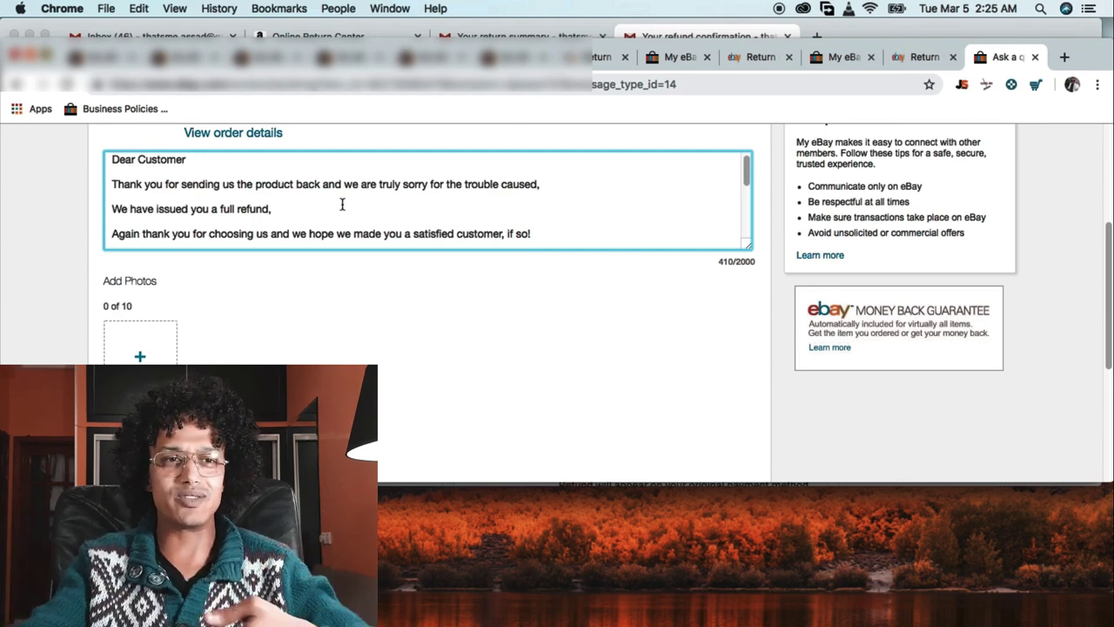
scroll(342, 203, down, 2)
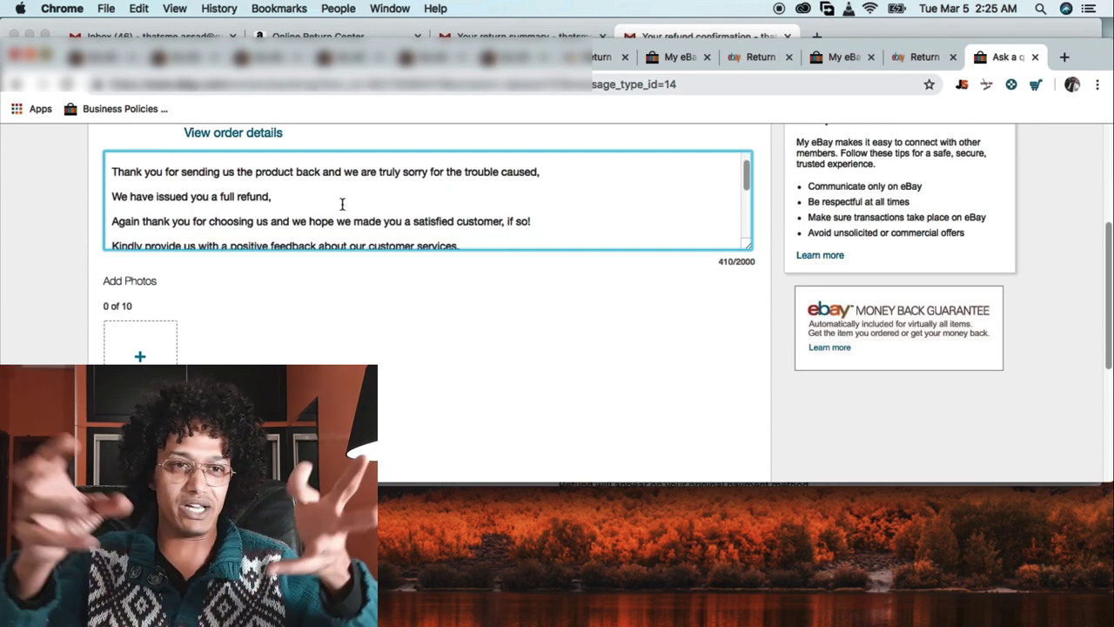
scroll(342, 204, down, 1)
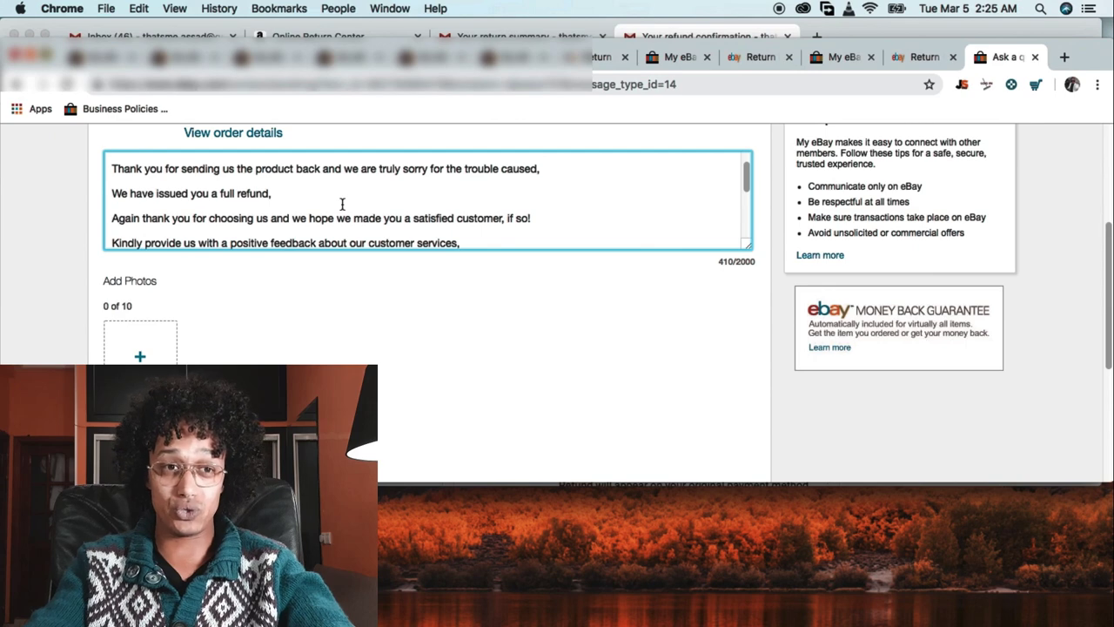
scroll(342, 204, down, 1)
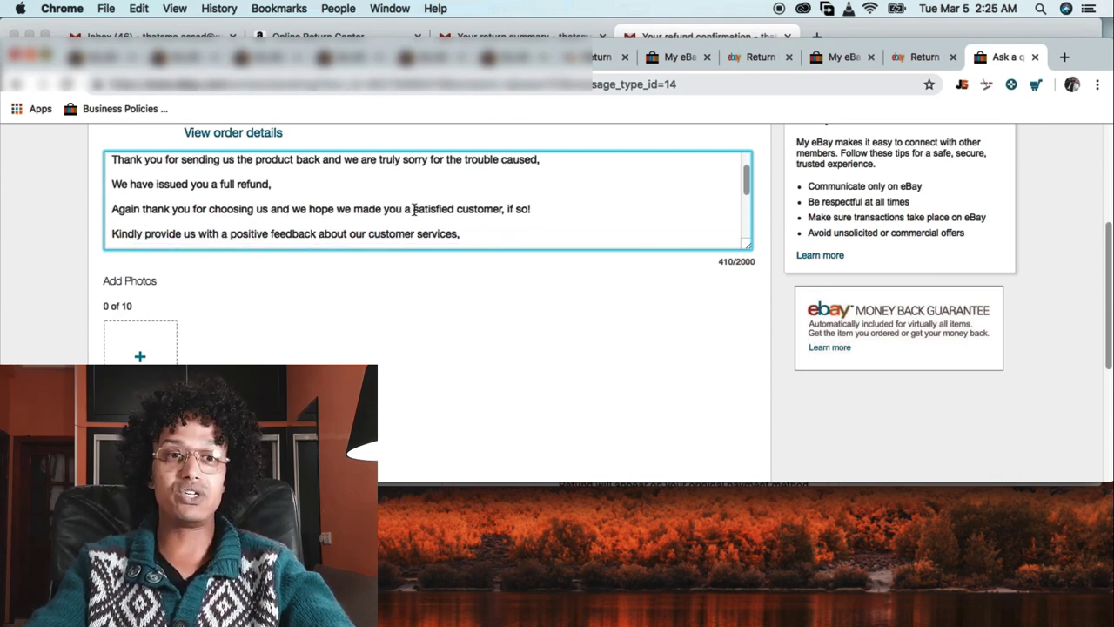
scroll(502, 210, down, 1)
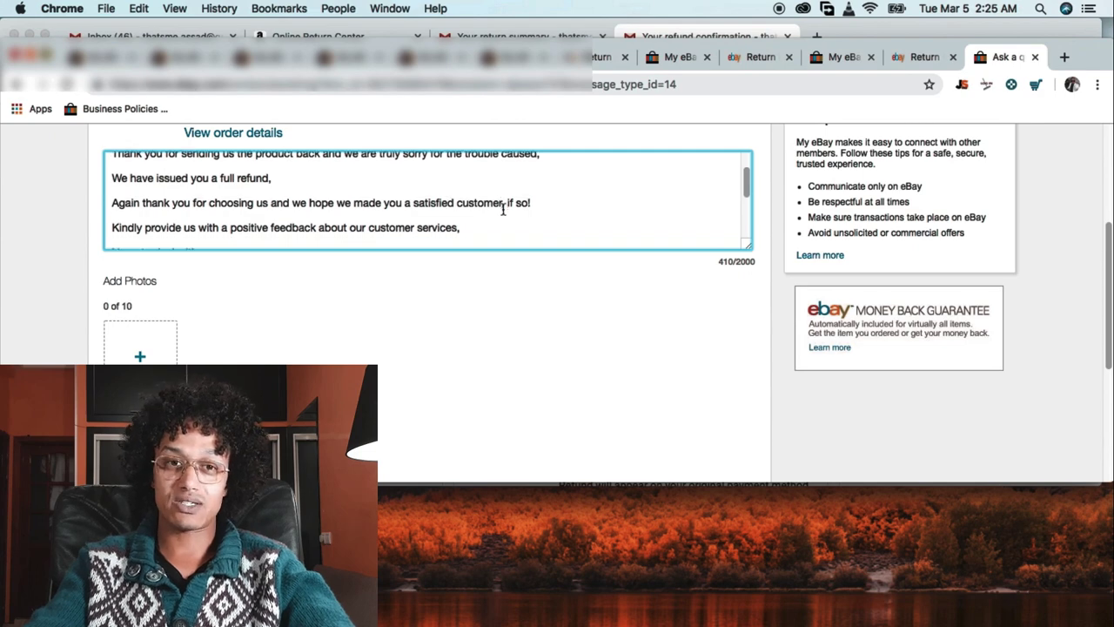
scroll(502, 210, down, 1)
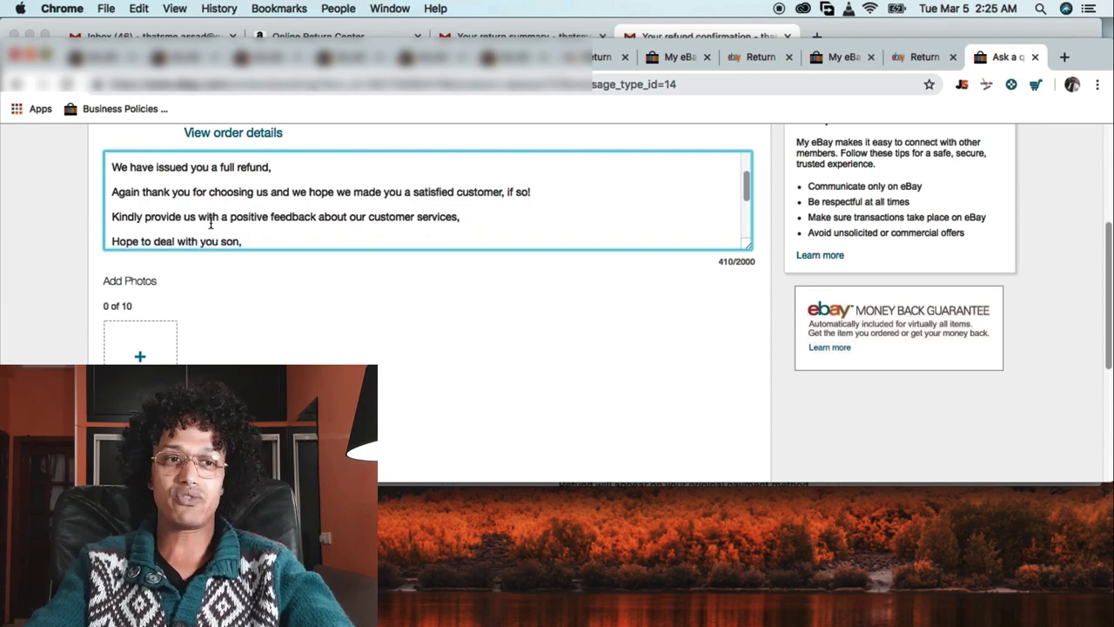
scroll(210, 224, down, 1)
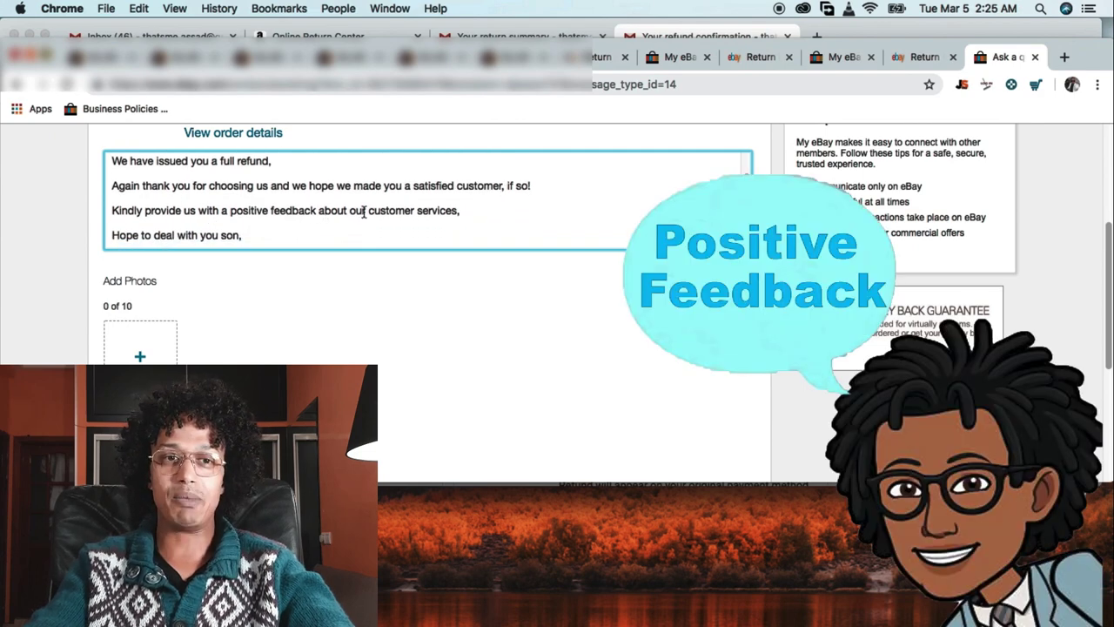